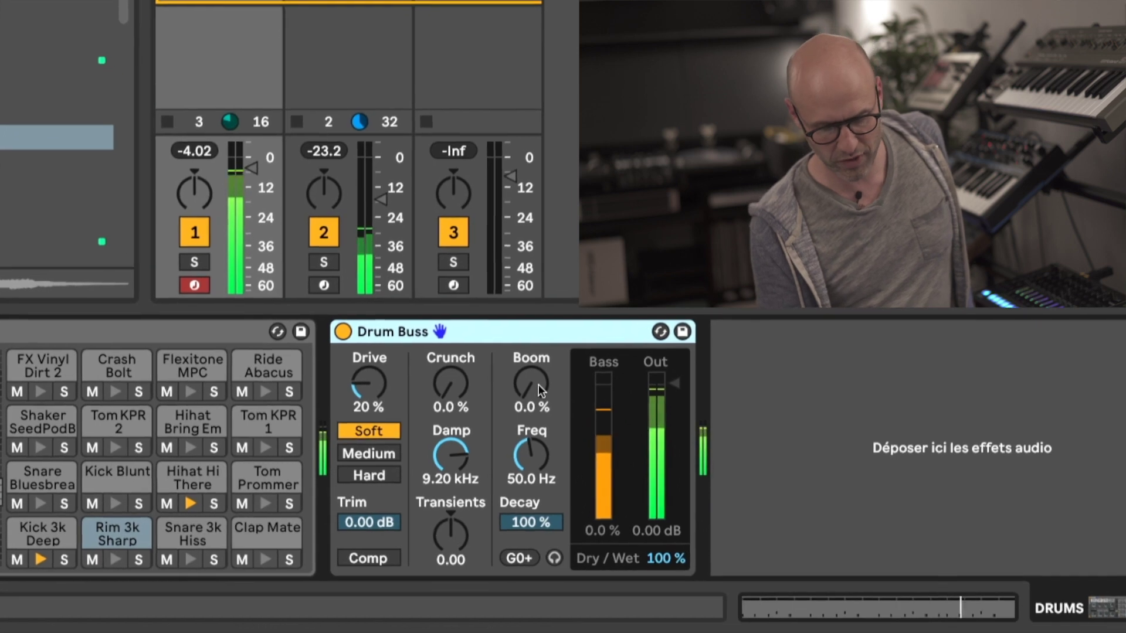
- Set the Drum Buss Boom amount to 77 % and tune its frequency exactly to A0 (55.0 Hz)
drag(549, 396, 549, 342)
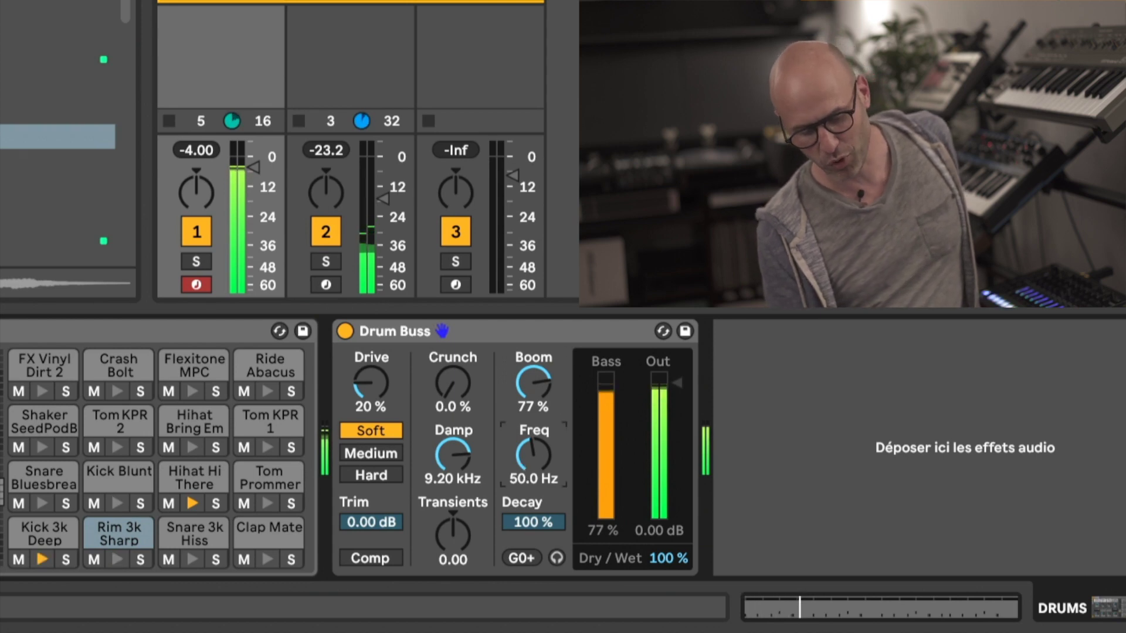
drag(521, 478, 521, 474)
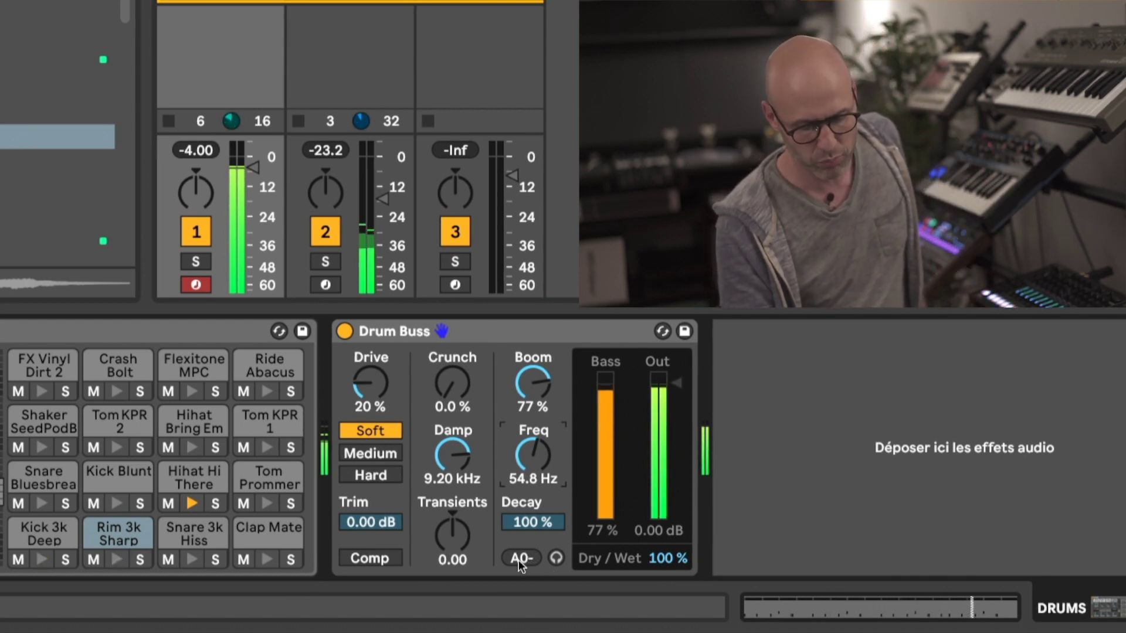
click(524, 559)
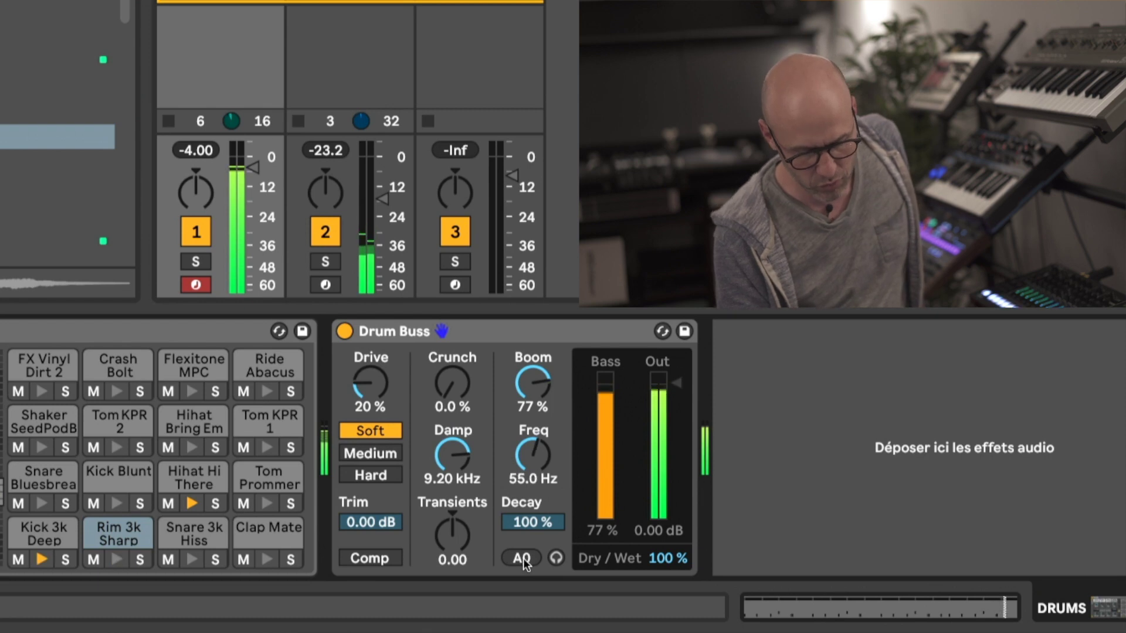
- Lower the Drum Buss Boom frequency and snap it to the exact note G0 (49.0 Hz)
click(528, 457)
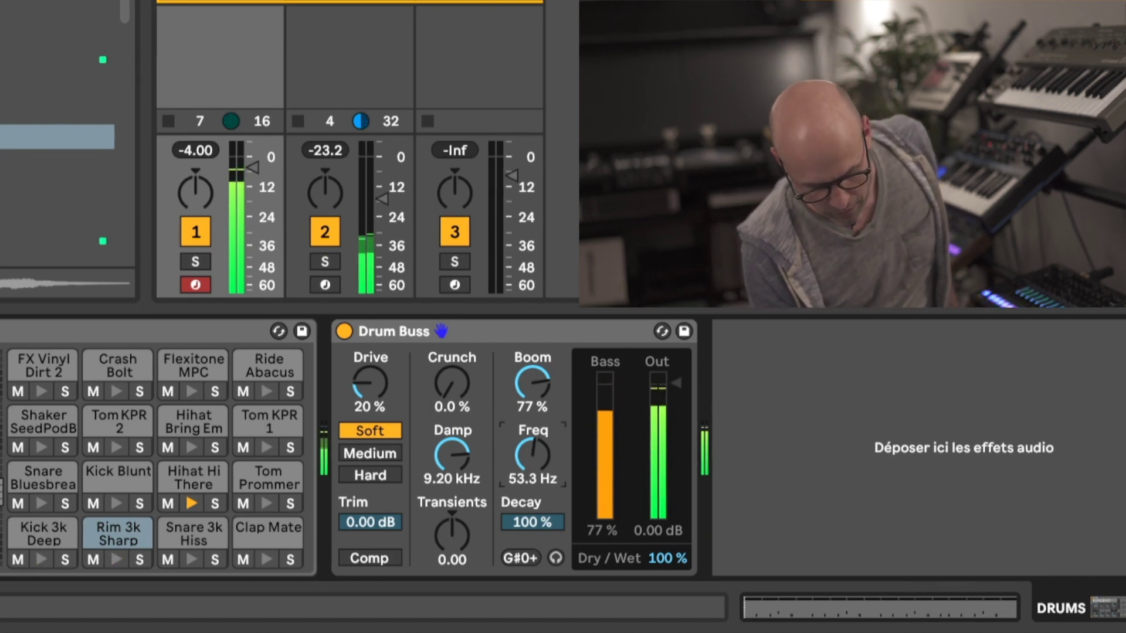
drag(533, 455, 533, 458)
click(519, 551)
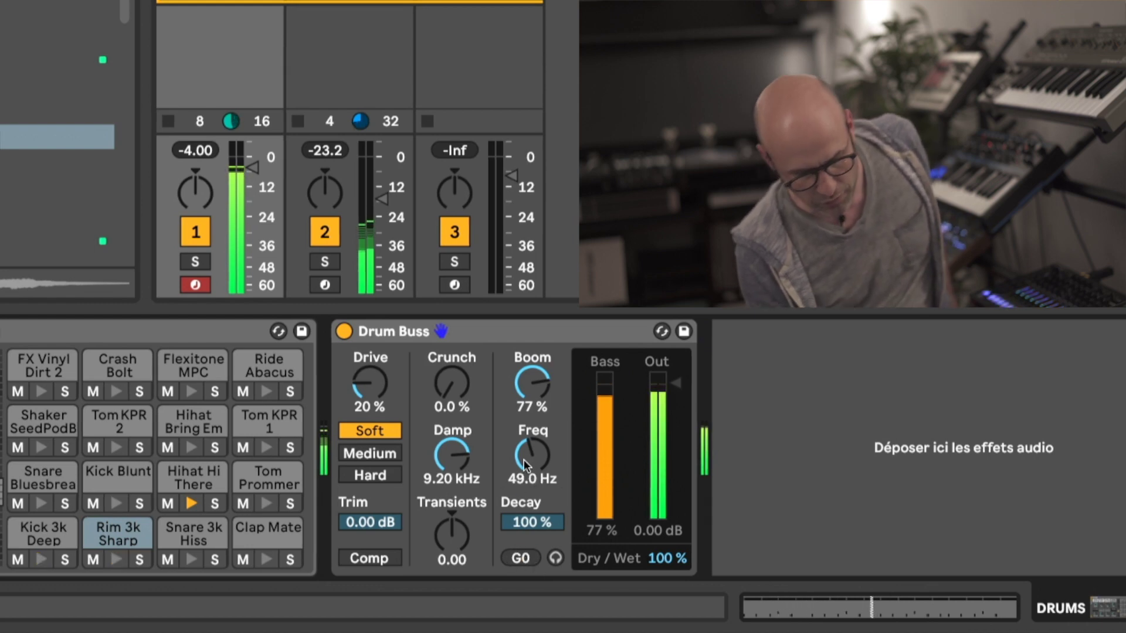
- Try the Boom frequency at C1 (65.4 Hz), and set it back to G0 (49.0 Hz)
drag(520, 557, 520, 549)
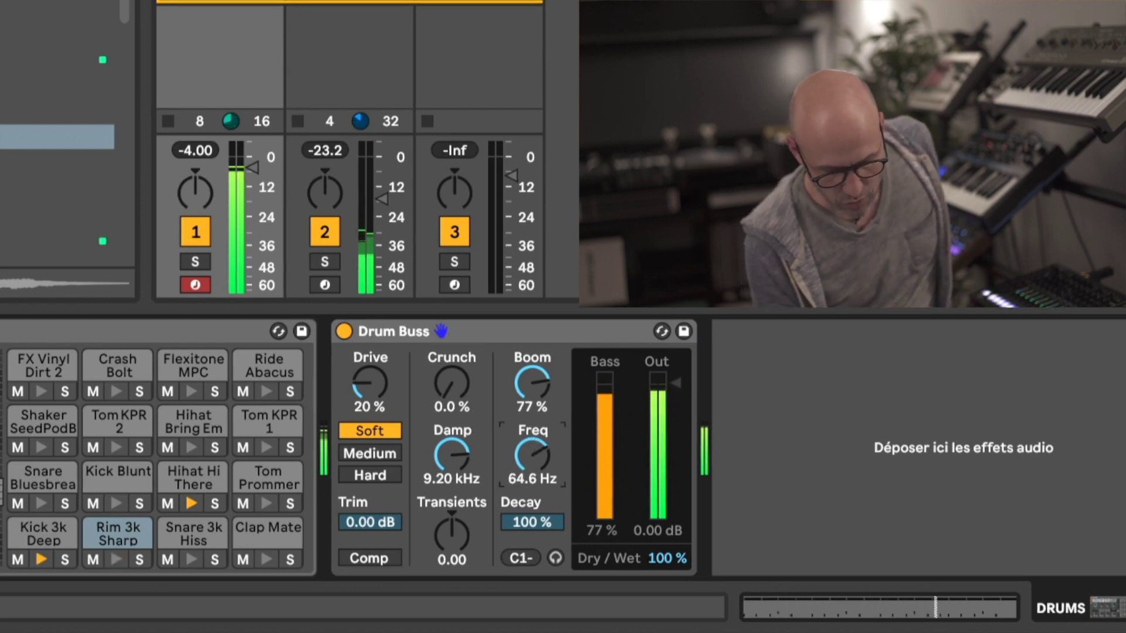
click(515, 555)
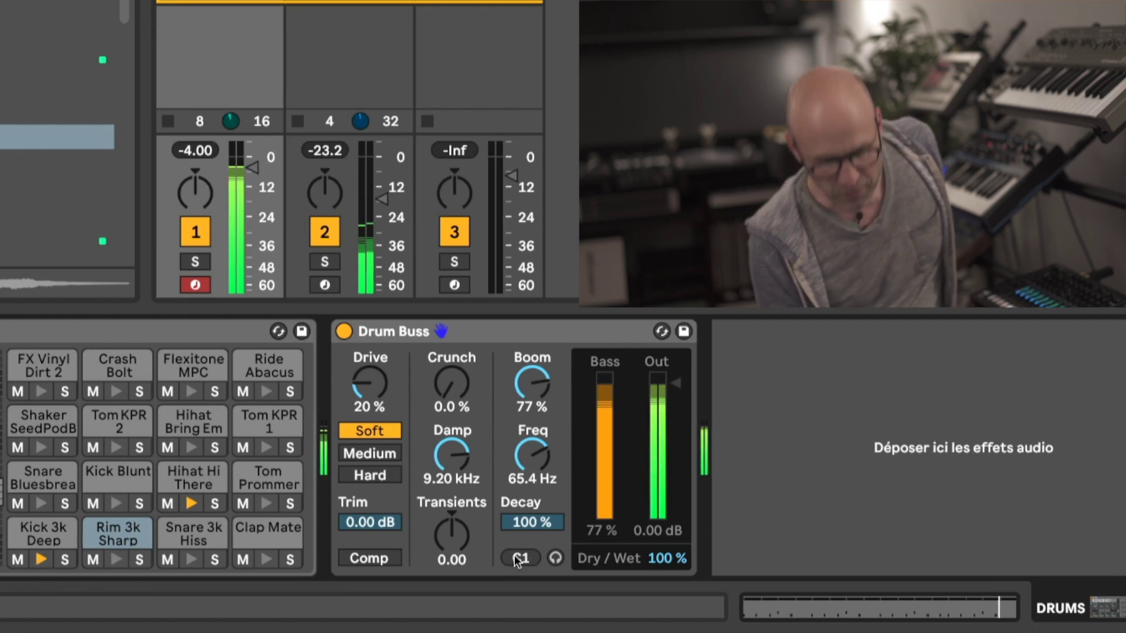
drag(529, 451, 528, 471)
click(519, 560)
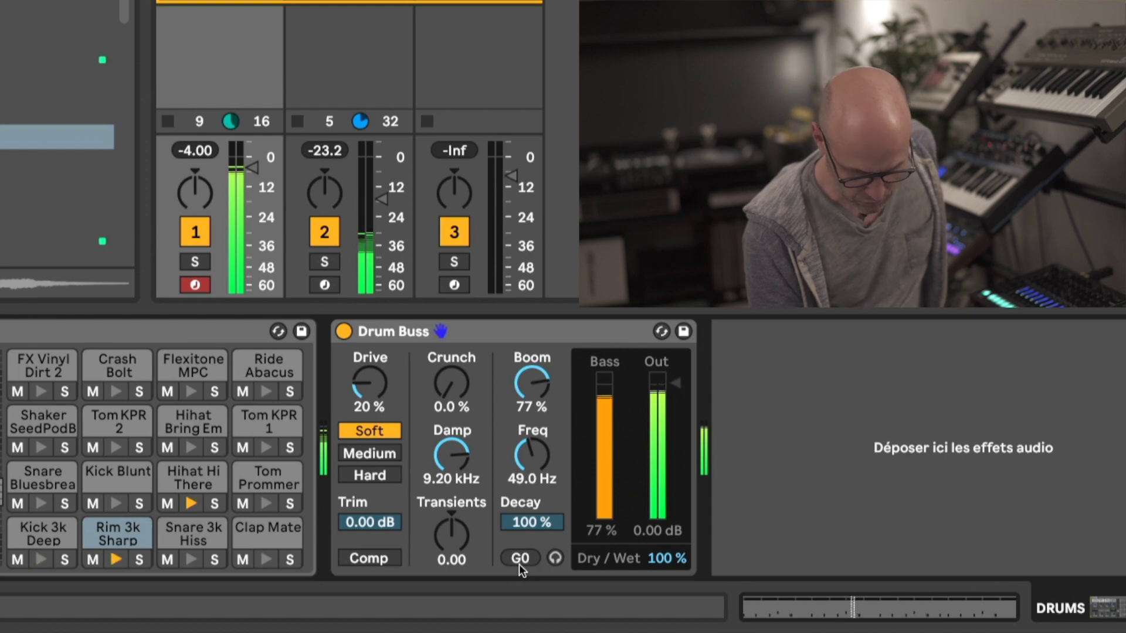
- Show the Boom Freq automation in the DRUMS clip and raise the envelope to about 66.1 Hz from bar 3 onward
right_click(533, 455)
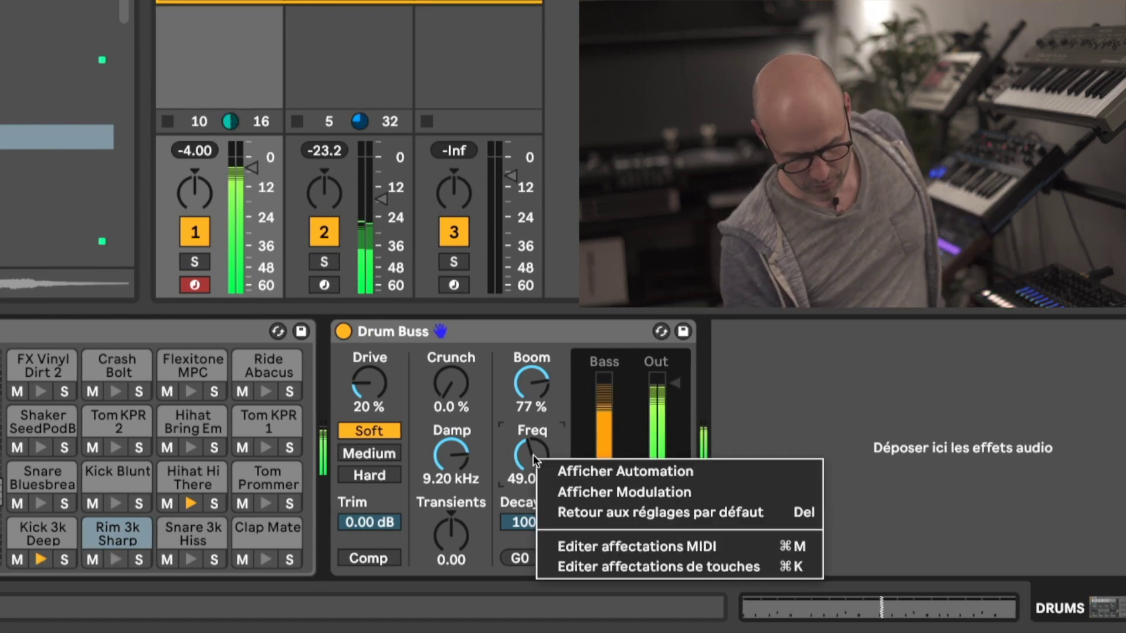
click(565, 470)
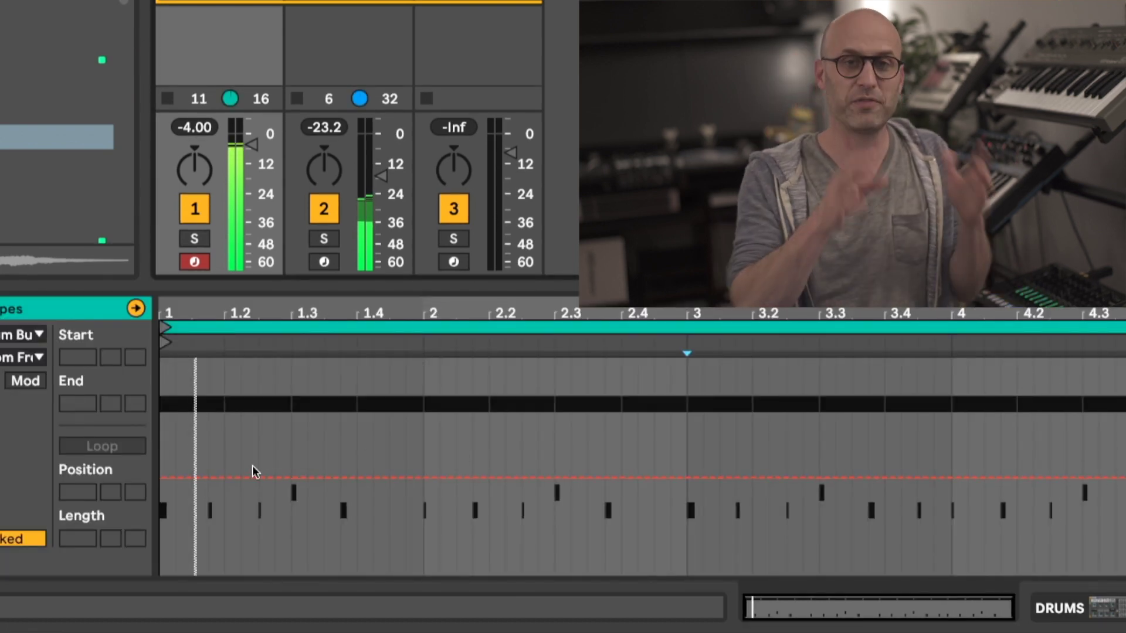
click(175, 477)
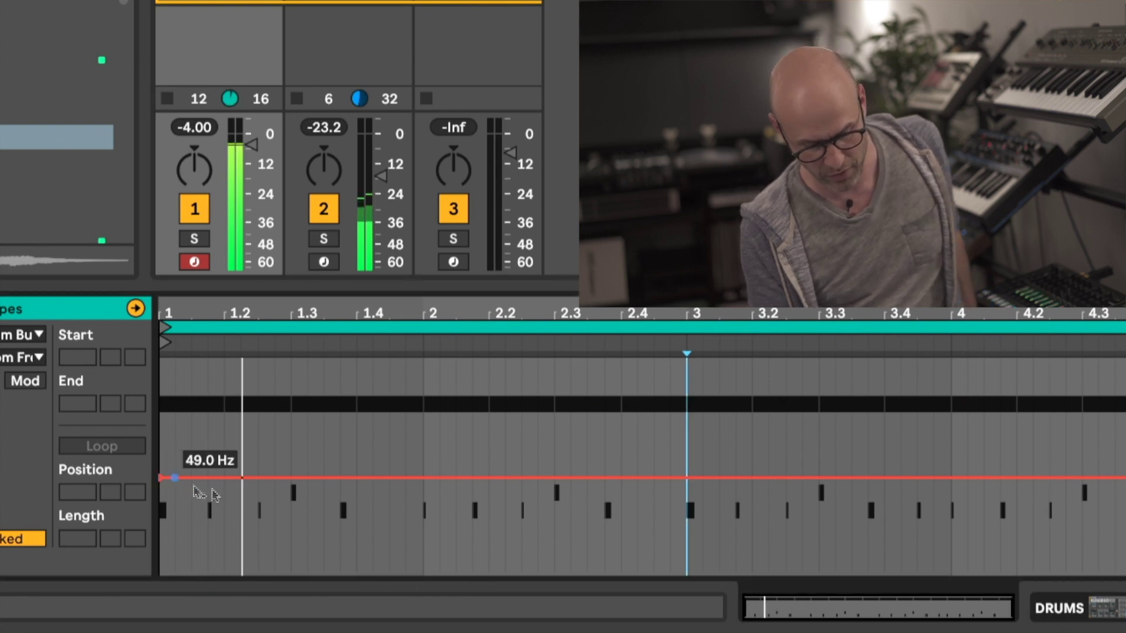
click(685, 477)
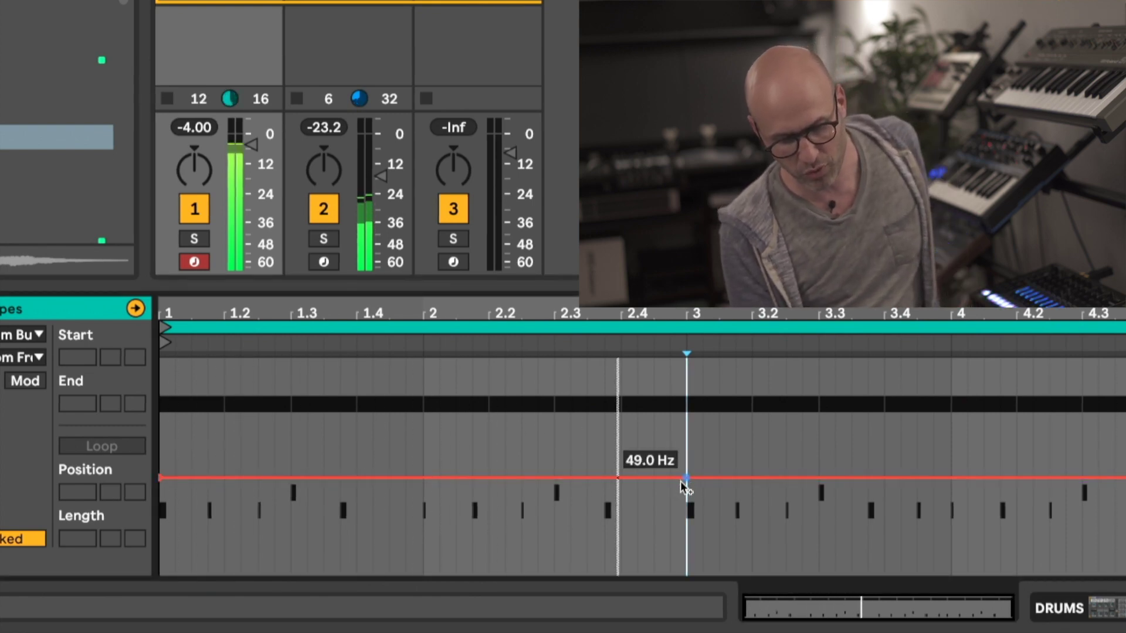
click(702, 477)
drag(709, 478, 709, 419)
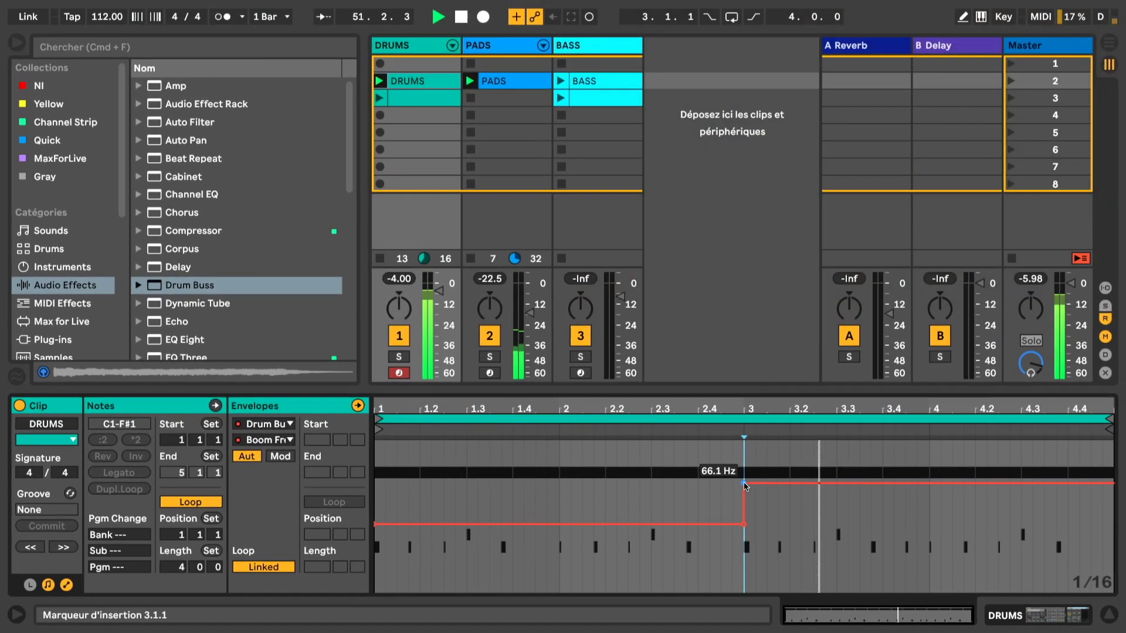
- Edit the value of the raised envelope breakpoint at bar 3 to 65.4 Hz
right_click(729, 466)
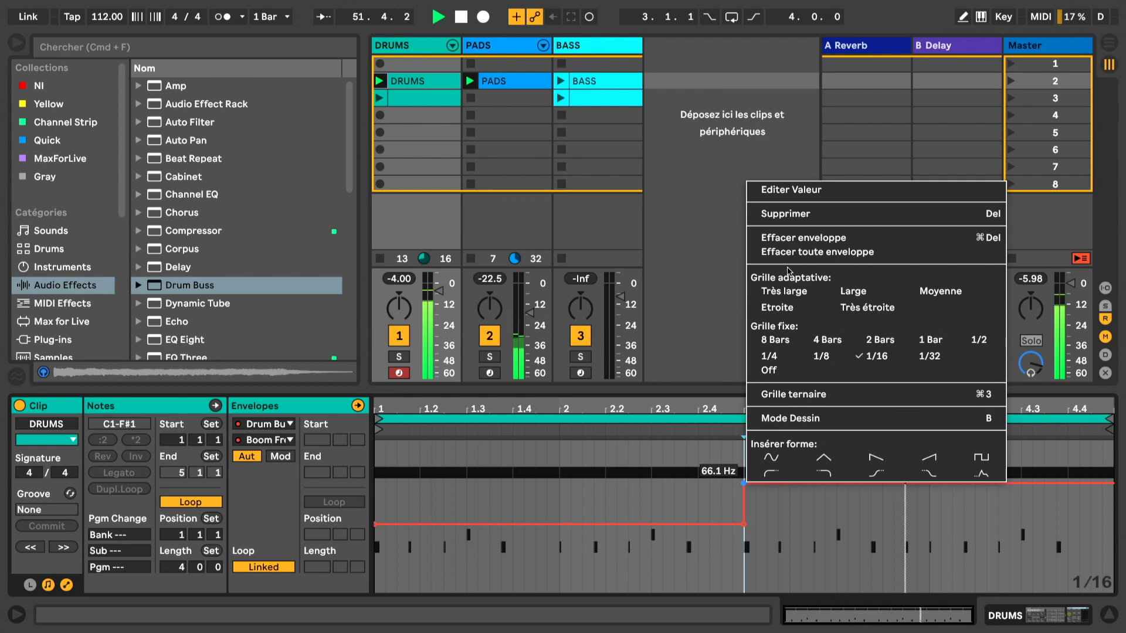
click(795, 193)
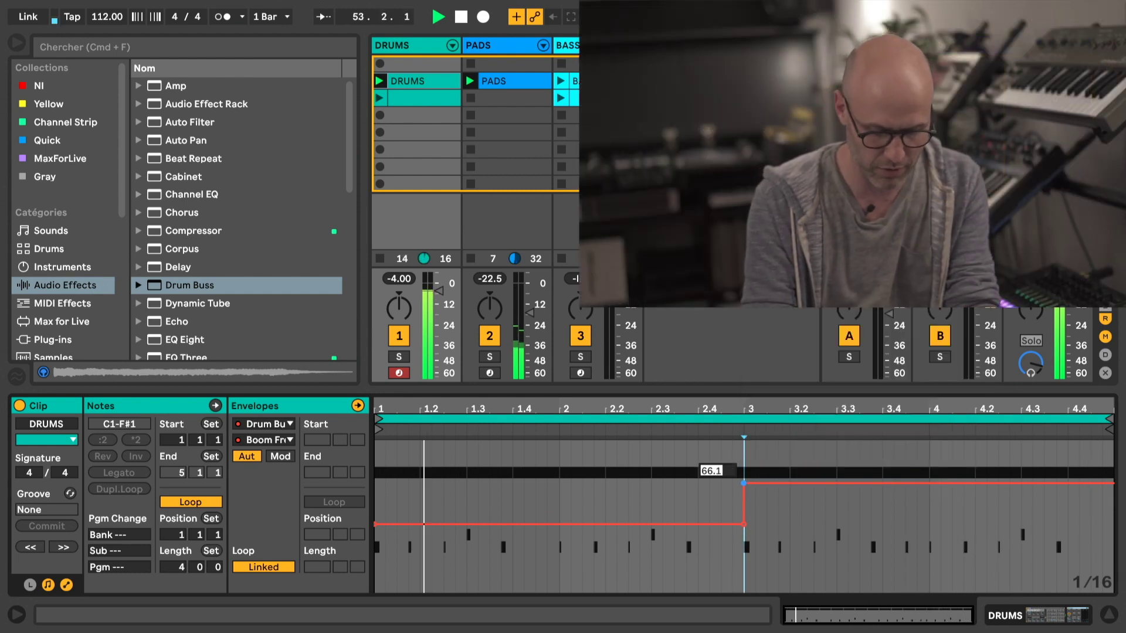
text(65)
key(Return)
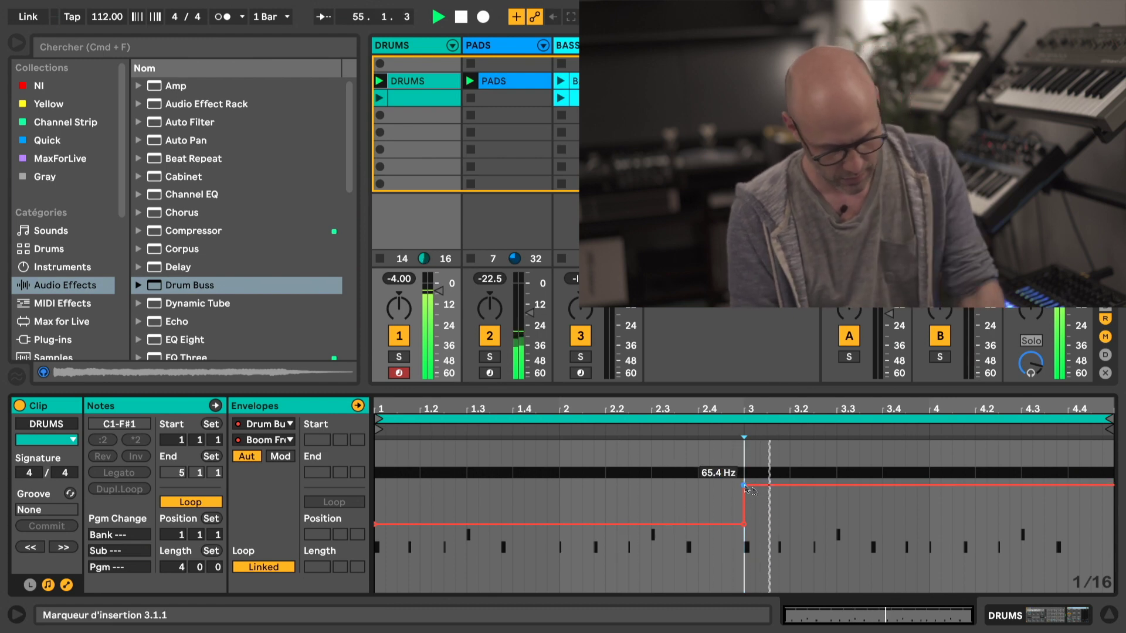
- Return to the drum track's devices and check how the Drum Buss Freq and note follow the clip automation during playback
click(995, 607)
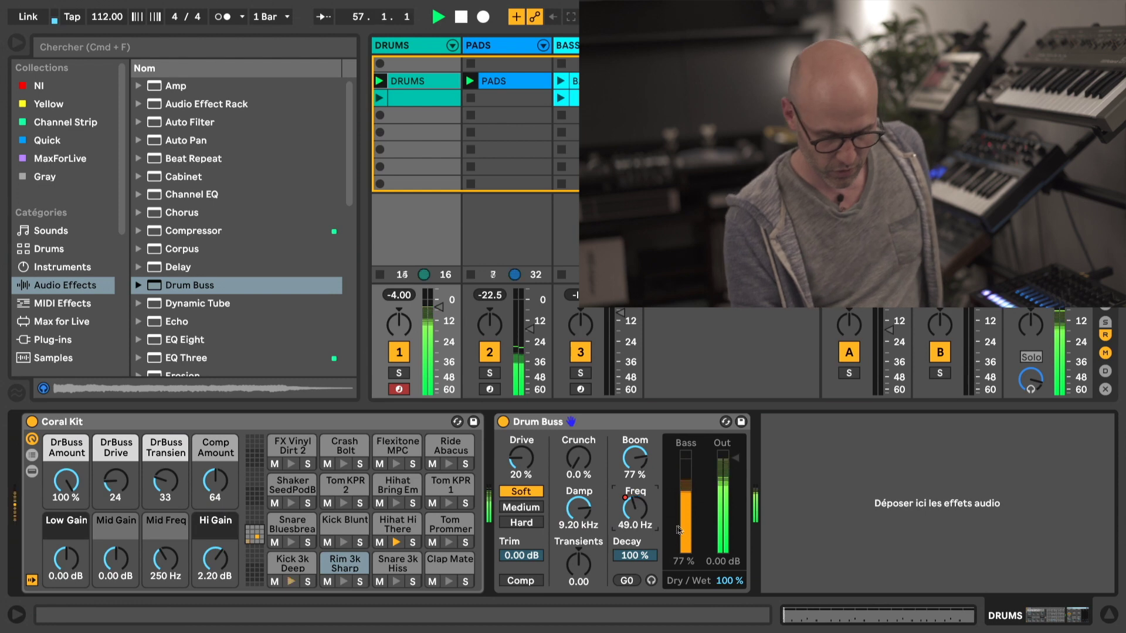
drag(625, 580, 619, 595)
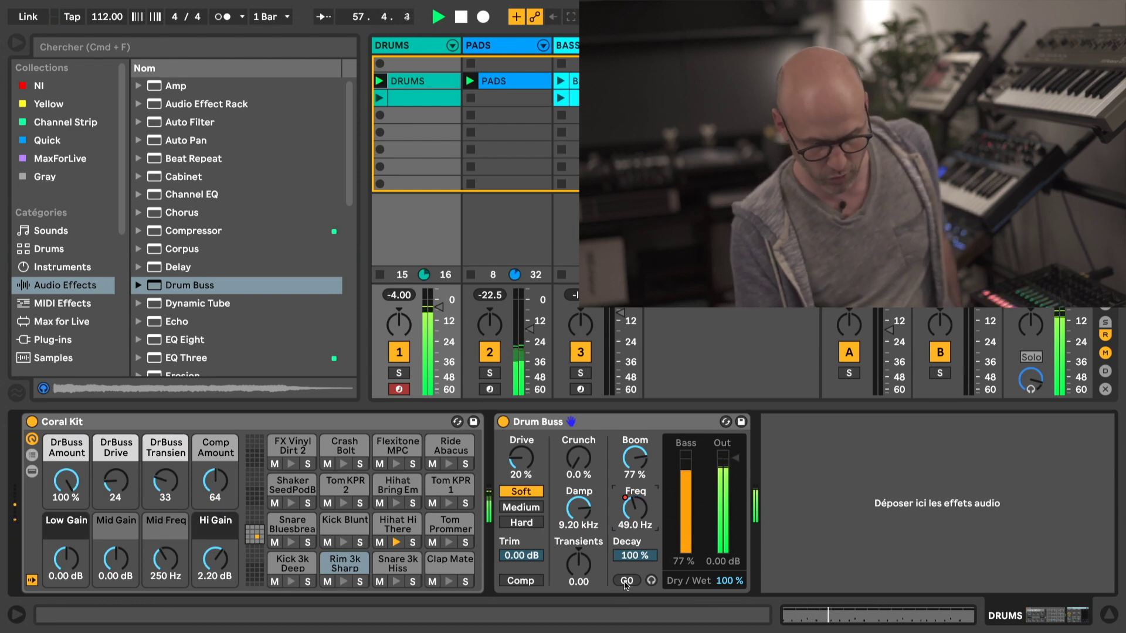
key(super+z)
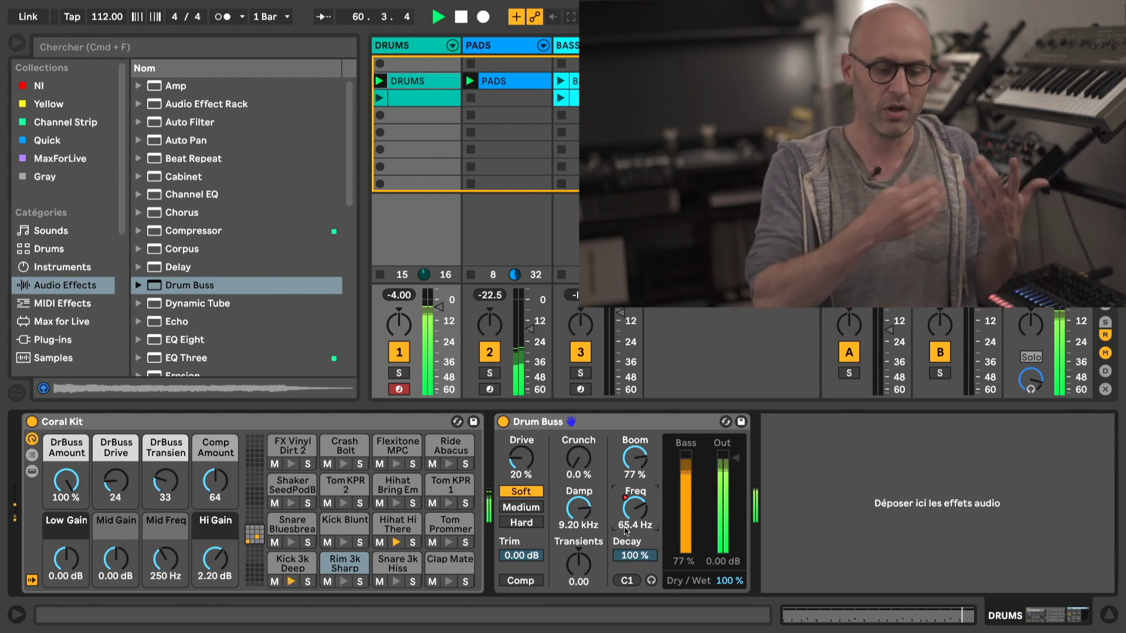
key(super+shift+z)
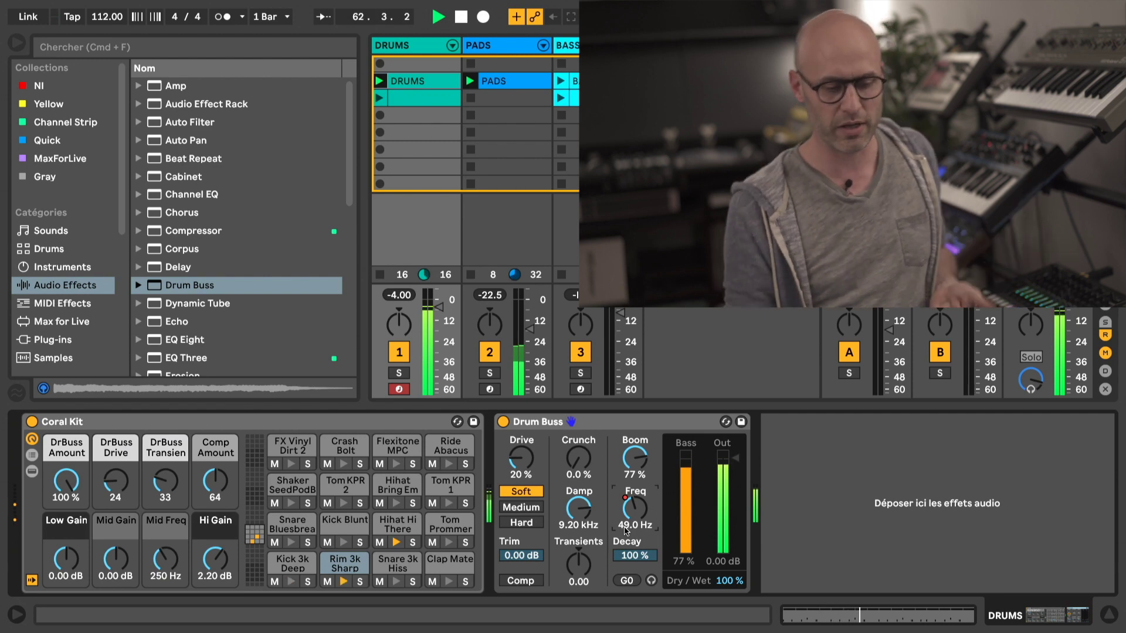
key(super+z)
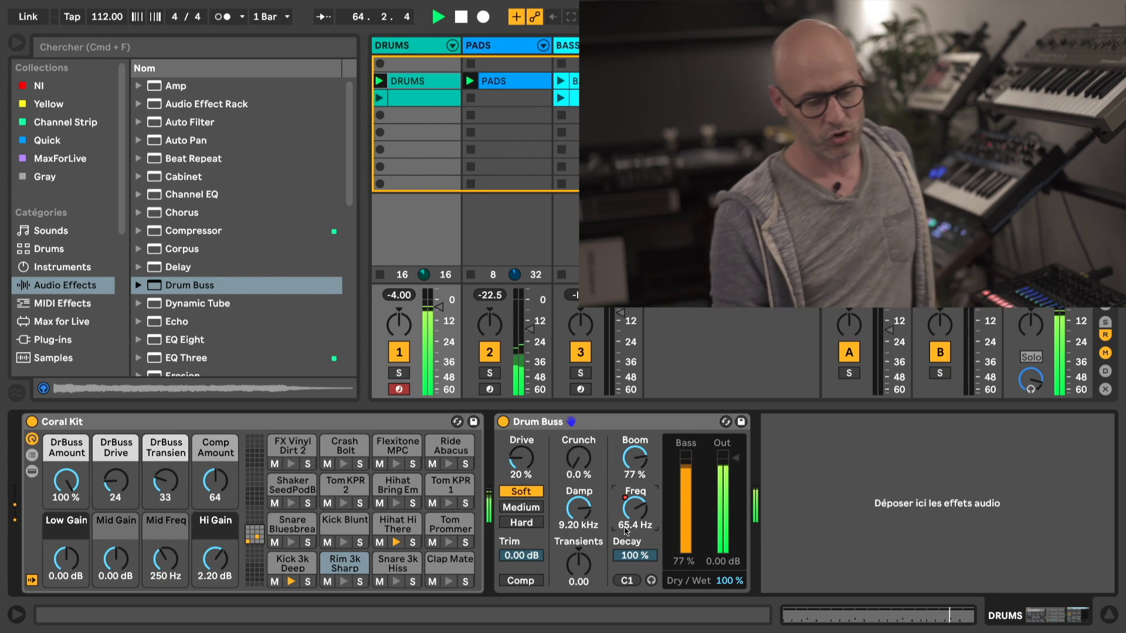
key(super+shift+z)
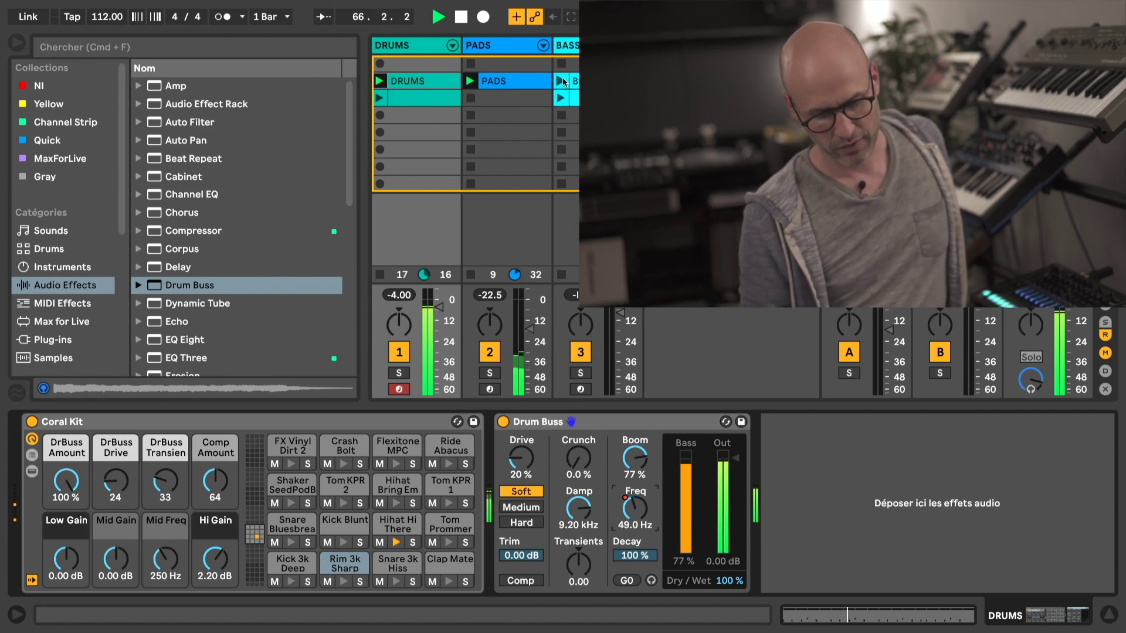
- Launch the BASS clip and show the bass track's device chain
key(super+z)
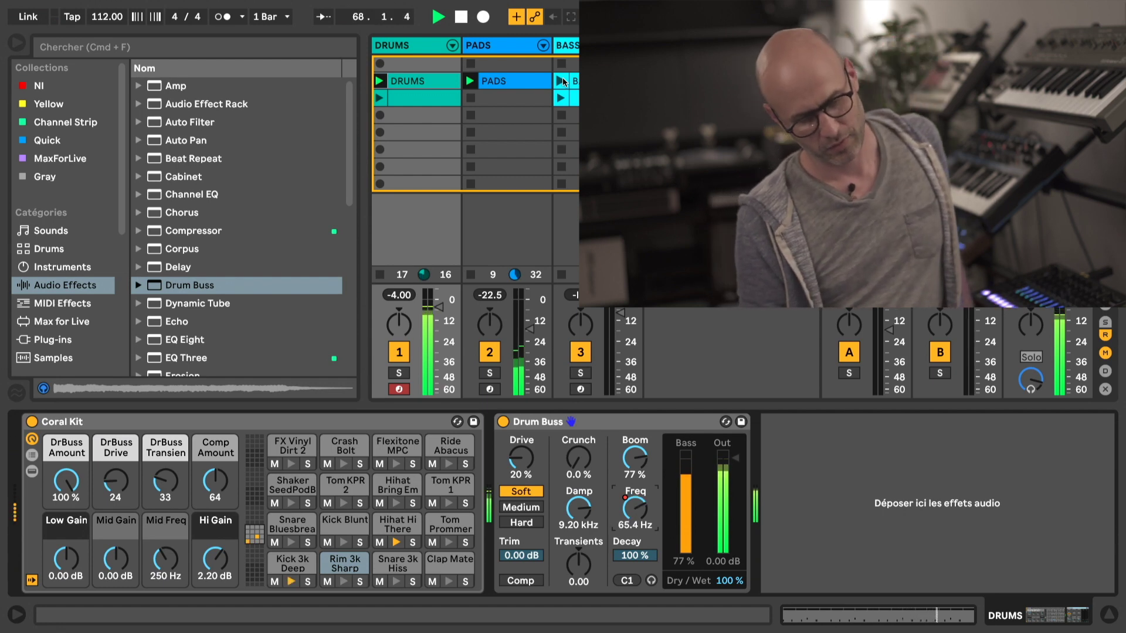
key(super+shift+z)
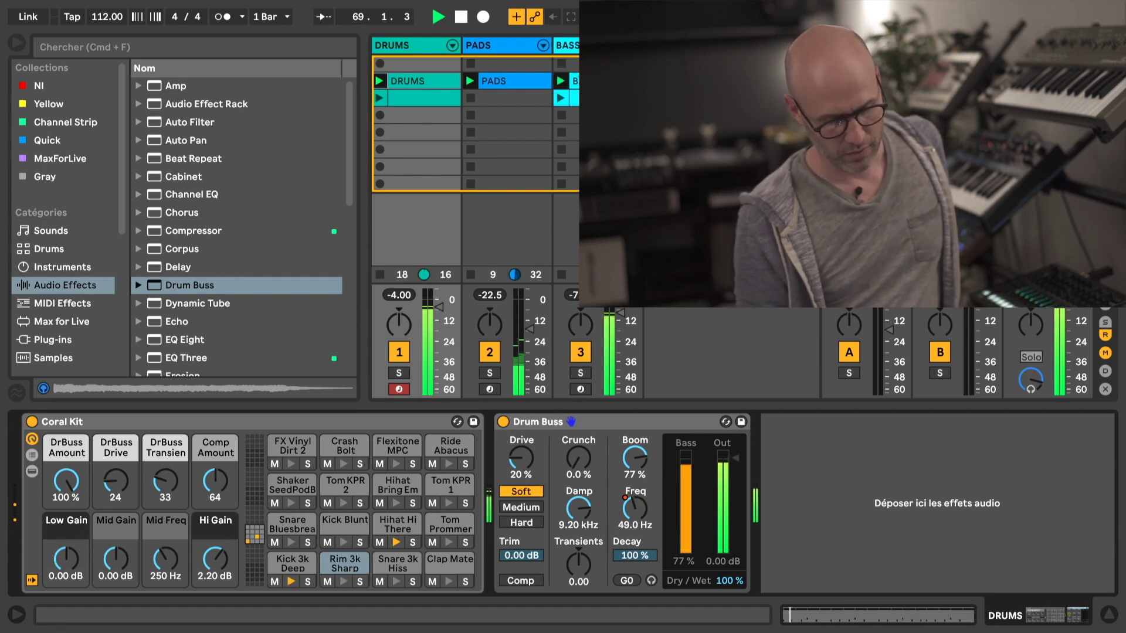
click(598, 81)
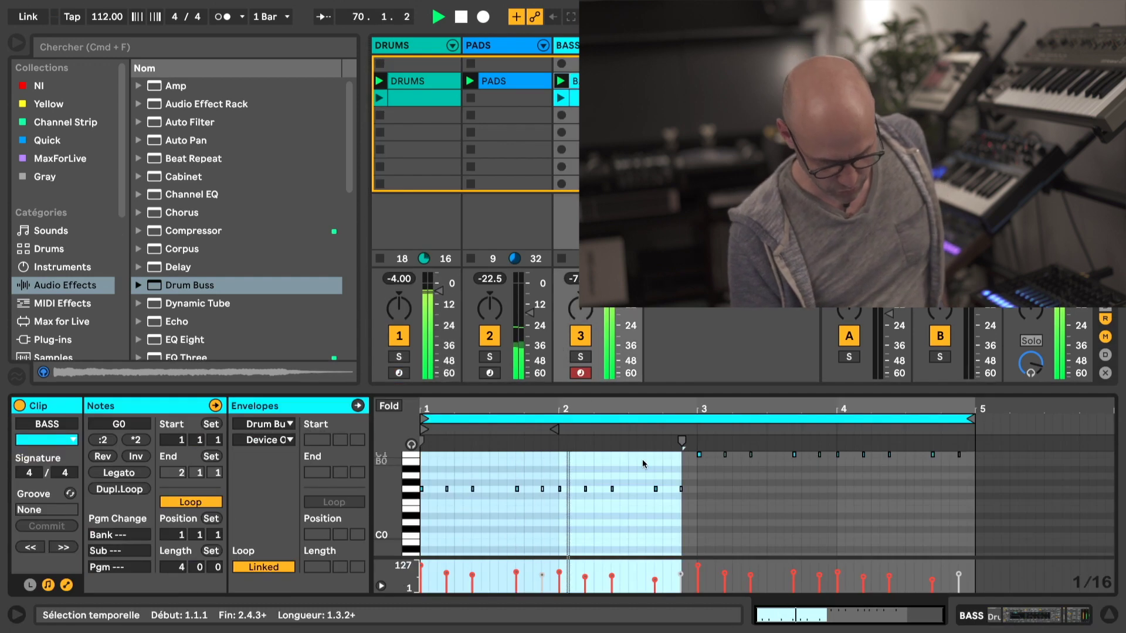
click(978, 617)
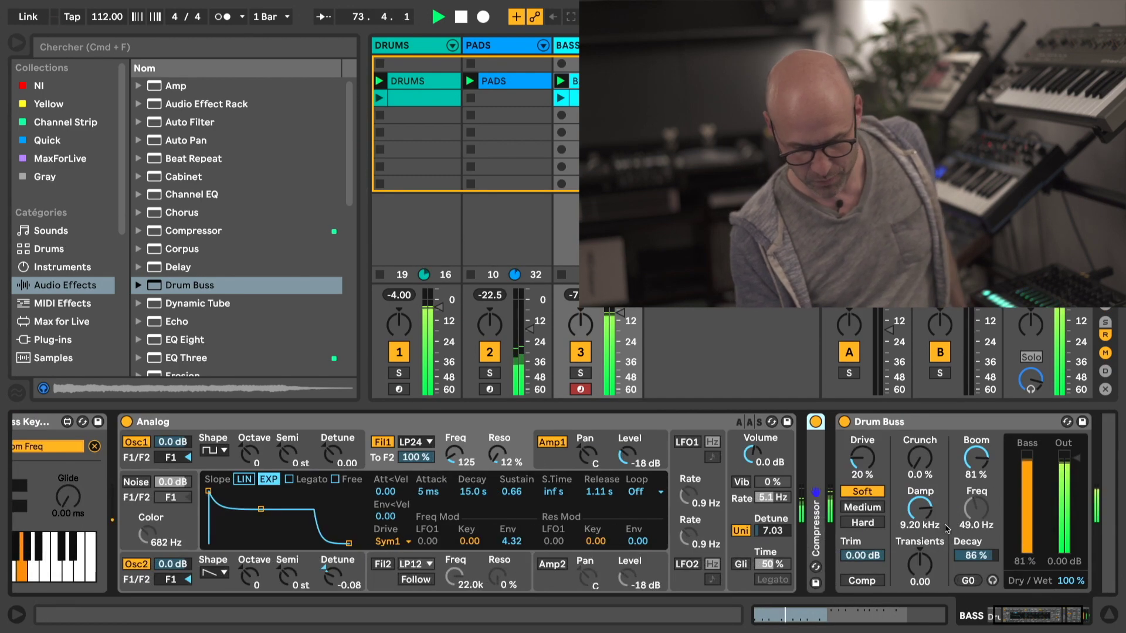
- Examine the Freq control of the bass track's Drum Buss and the Max device at the start of the chain
scroll(945, 529, right, 2)
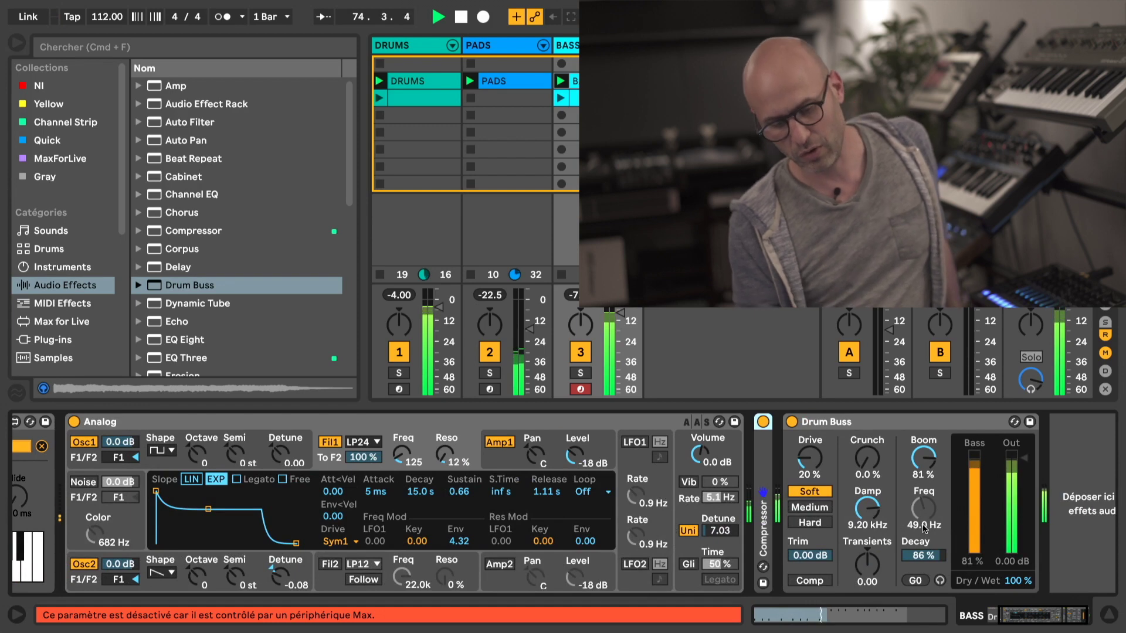
scroll(924, 530, up, 3)
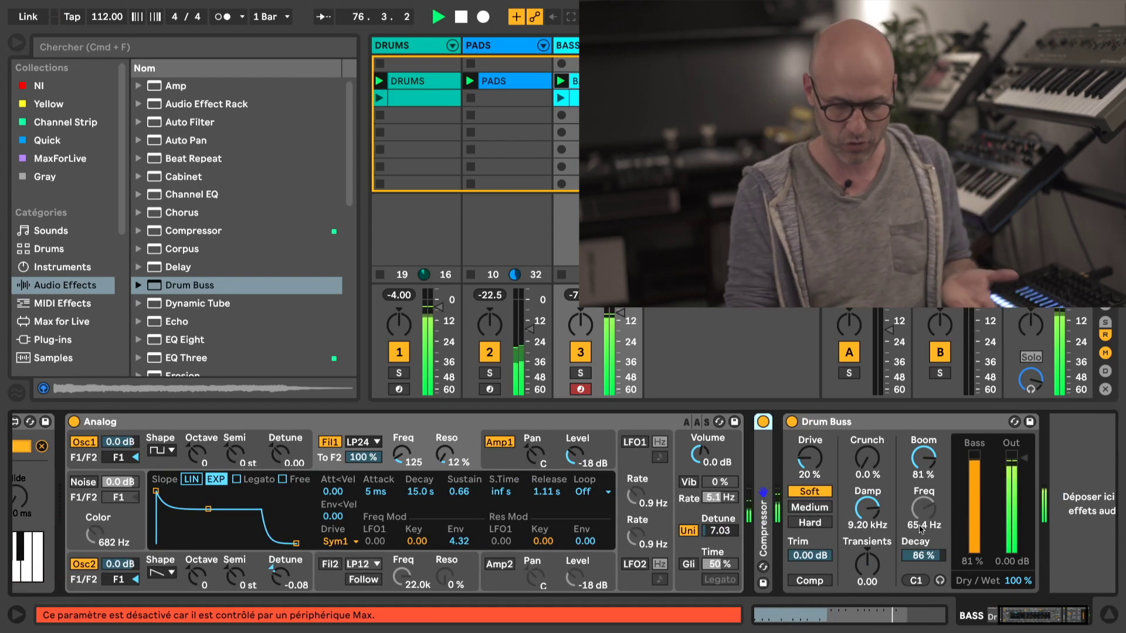
scroll(921, 529, down, 3)
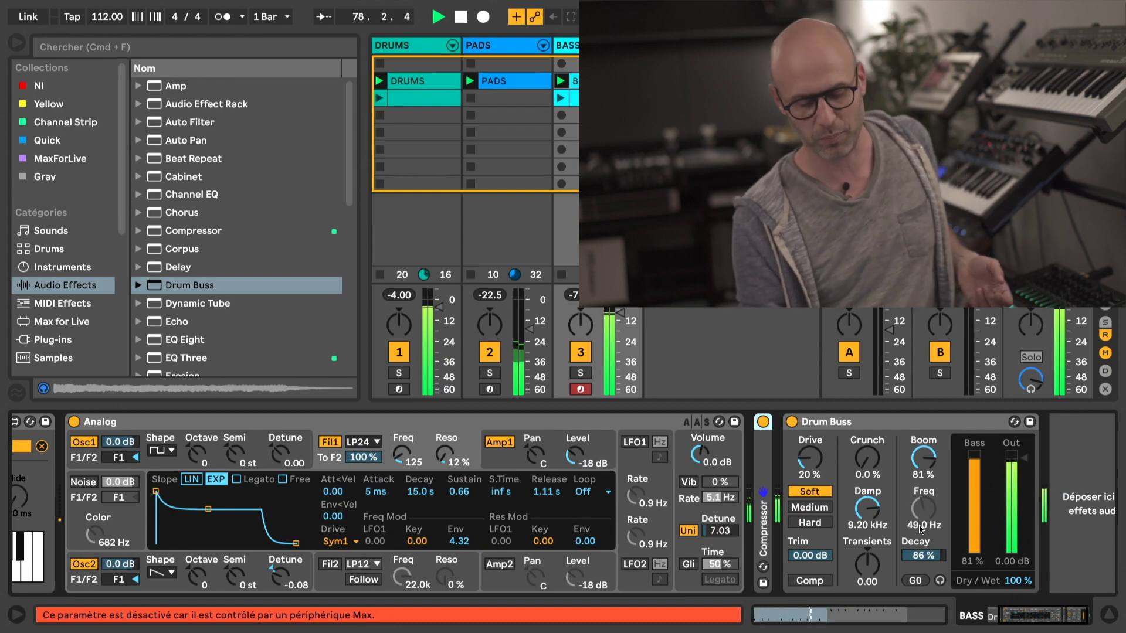
scroll(913, 502, left, 3)
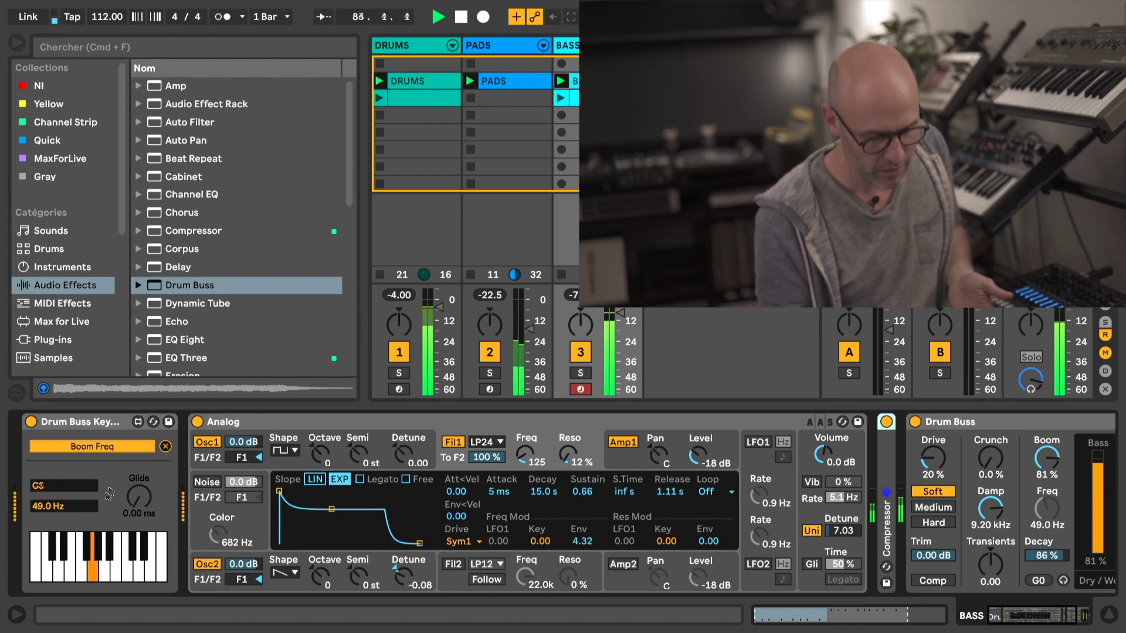
- Clear the Boom Freq mapping in the Drum Buss Key device and map it again to the Drum Buss Freq control
click(166, 447)
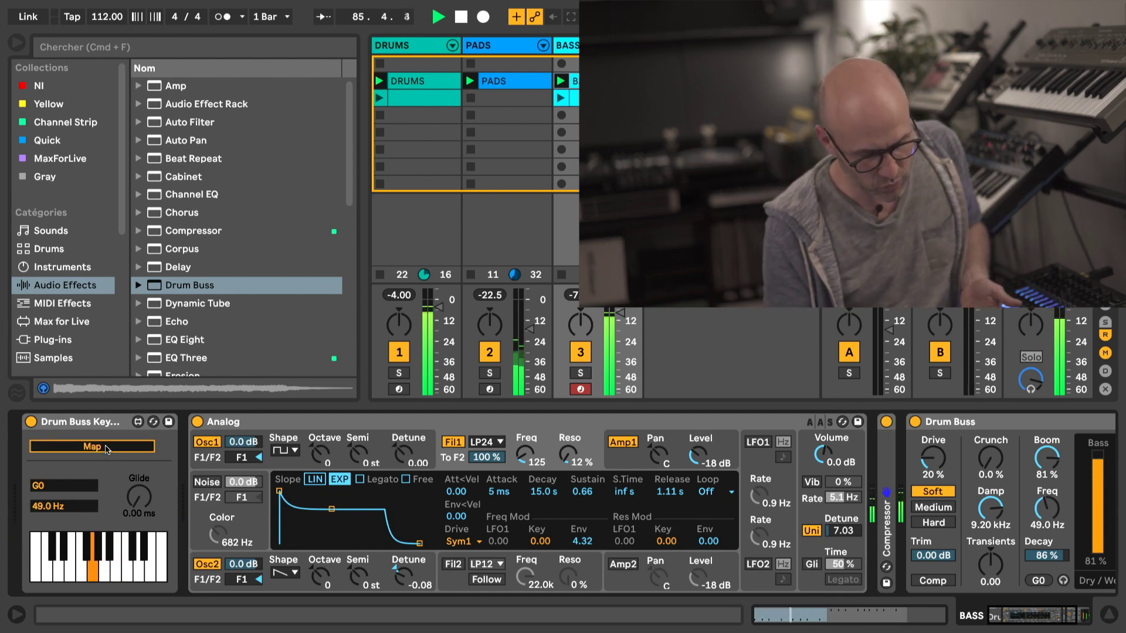
key(Delete)
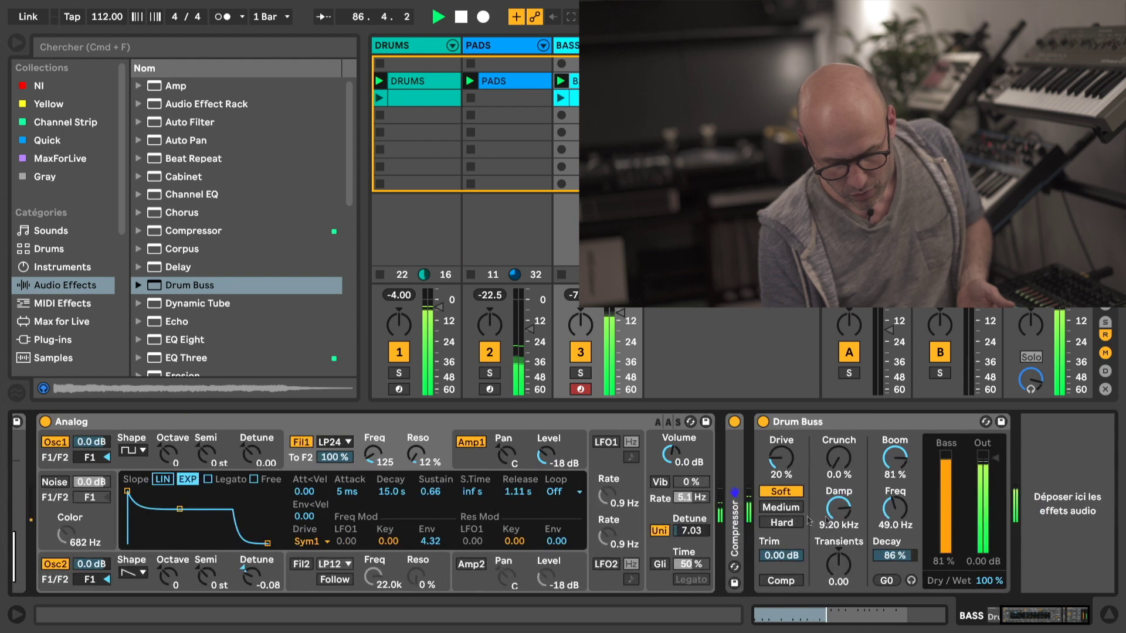
click(896, 514)
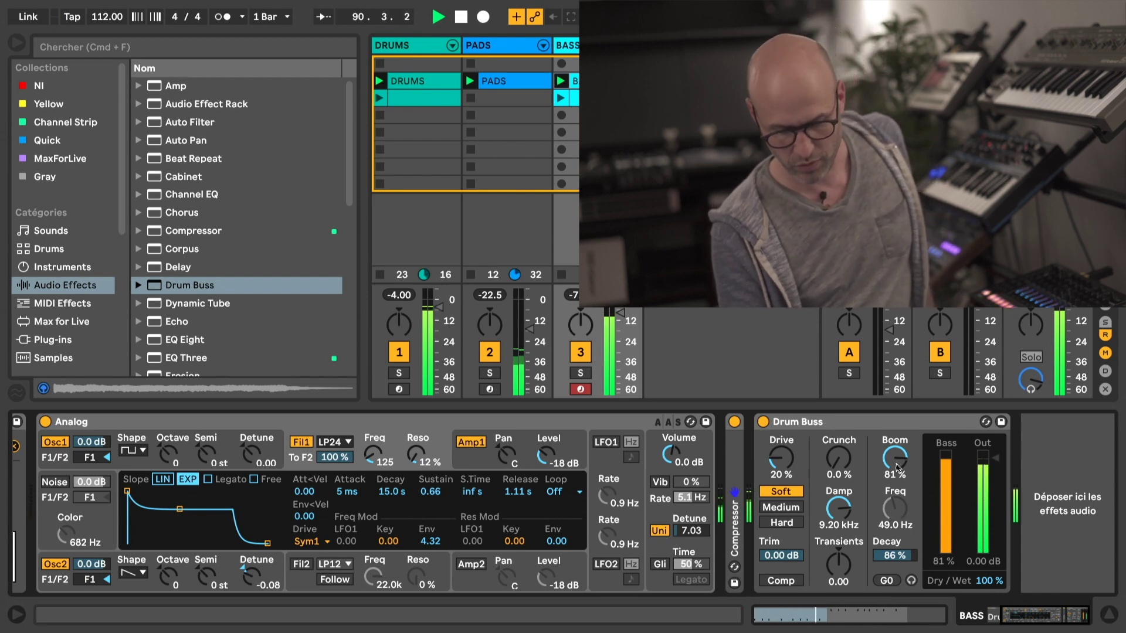
- Solo the bass track and compare its sound with Drum Buss switched off and back on
click(580, 374)
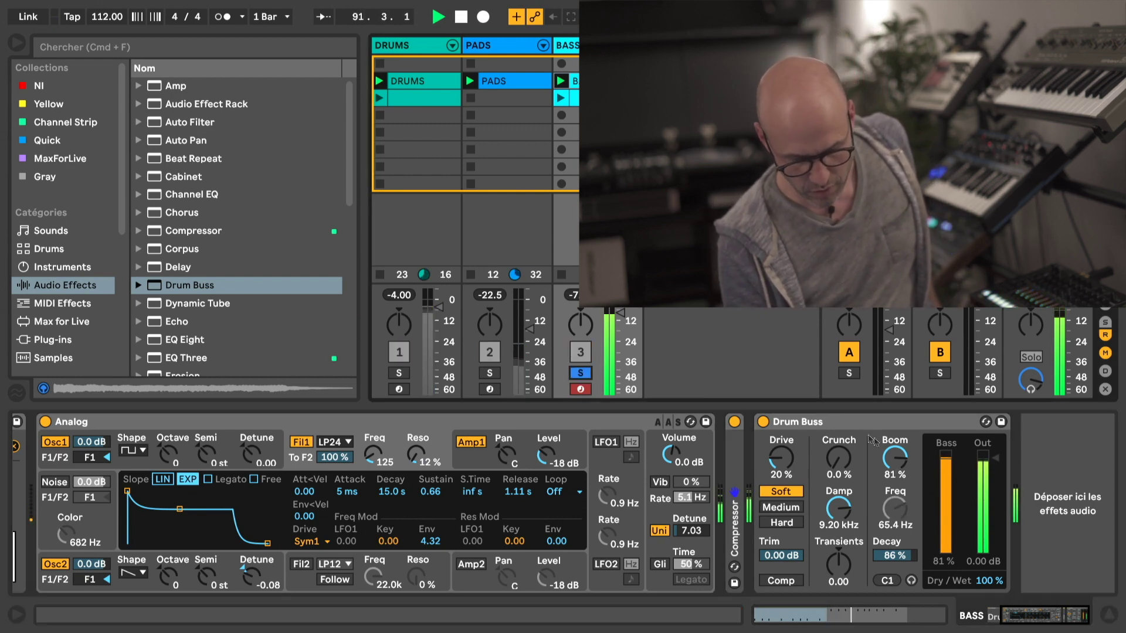
click(764, 421)
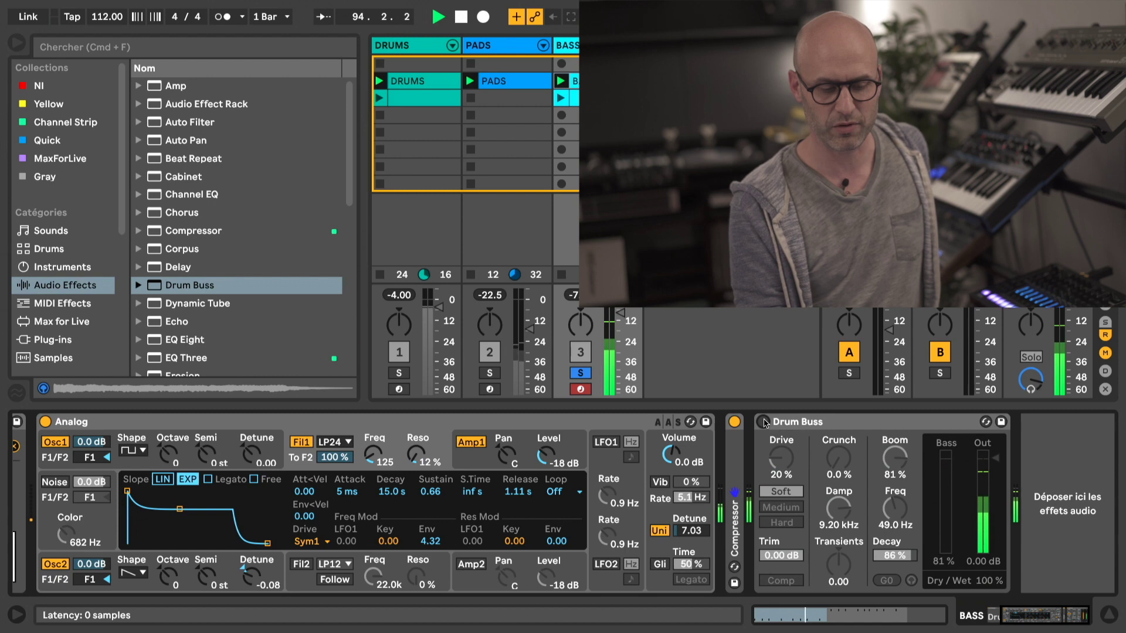
click(763, 422)
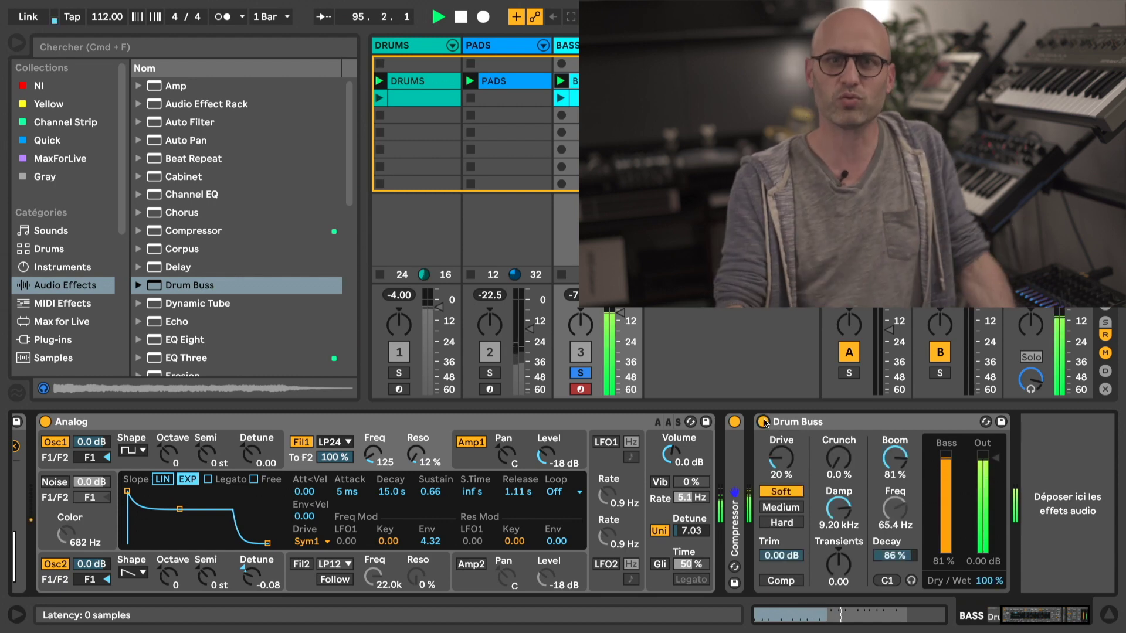